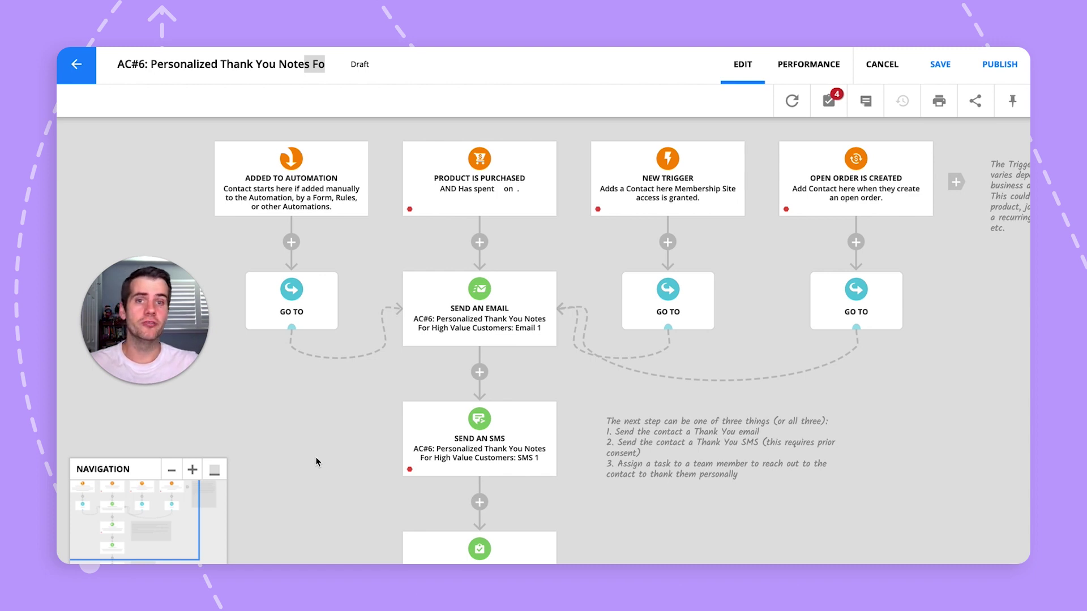
Step: Pan the automation canvas up to show Assign Task, Fulfillment List, Wait and Task Is Completed
click(550, 238)
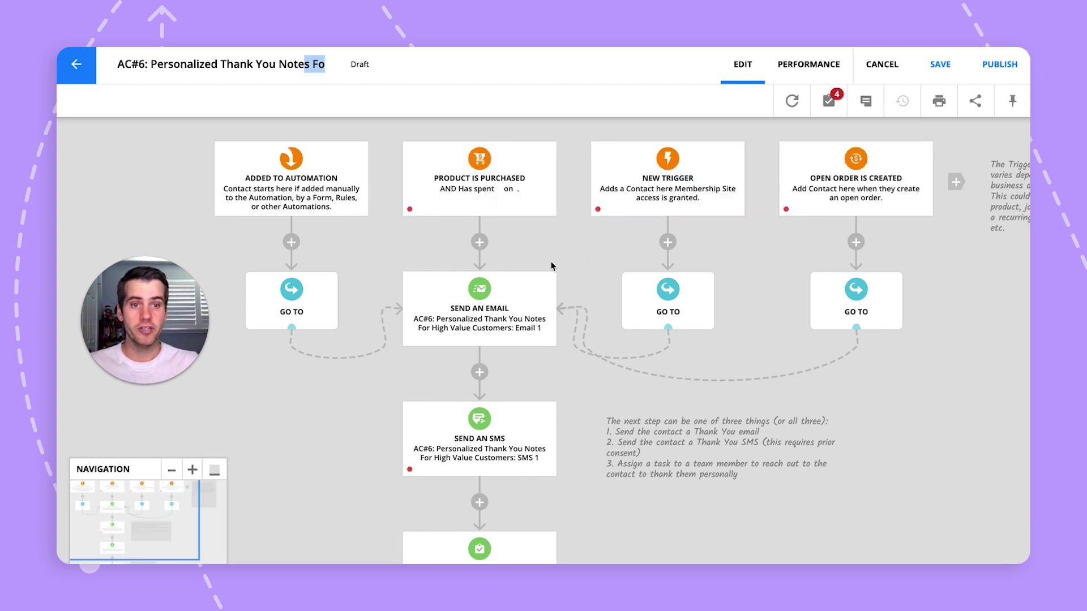
scroll(560, 382, down, 4)
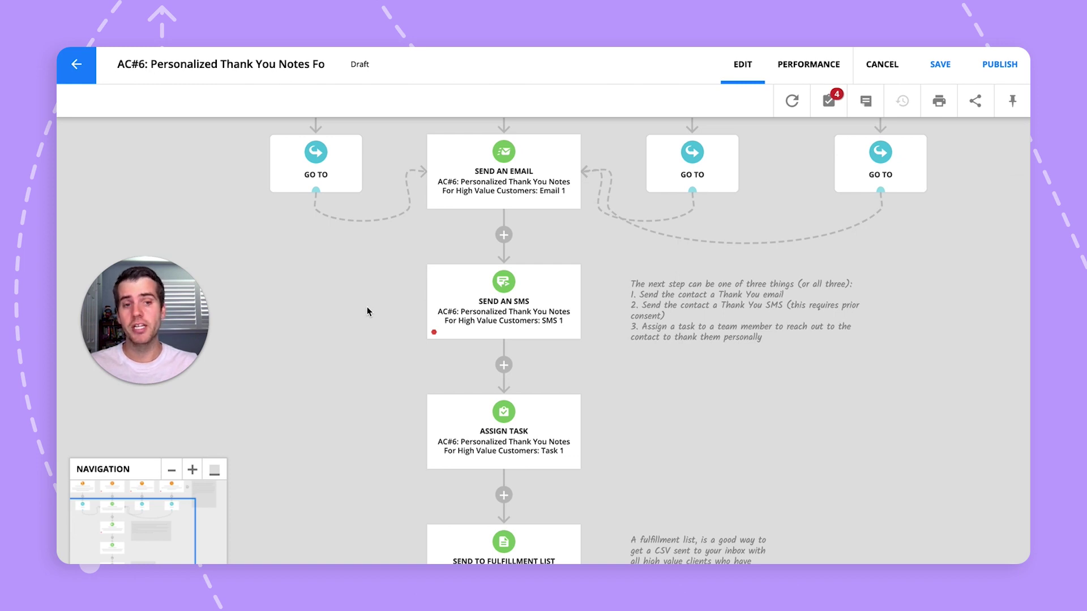
drag(407, 387, 421, 141)
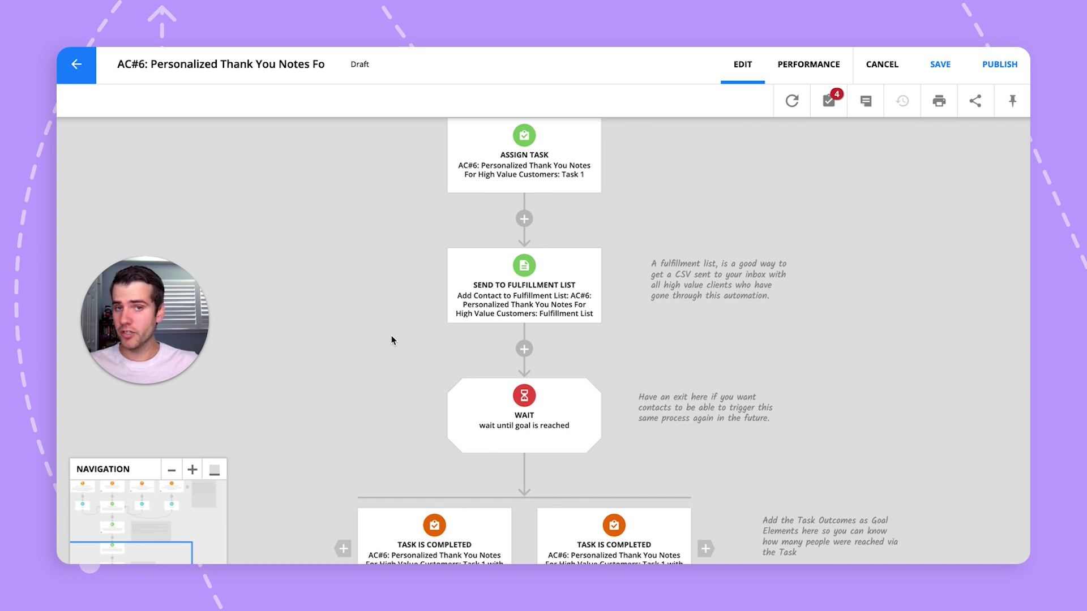
Step: Pan the canvas further to bring the Exit steps under the Task Is Completed goals into view
drag(413, 305, 431, 194)
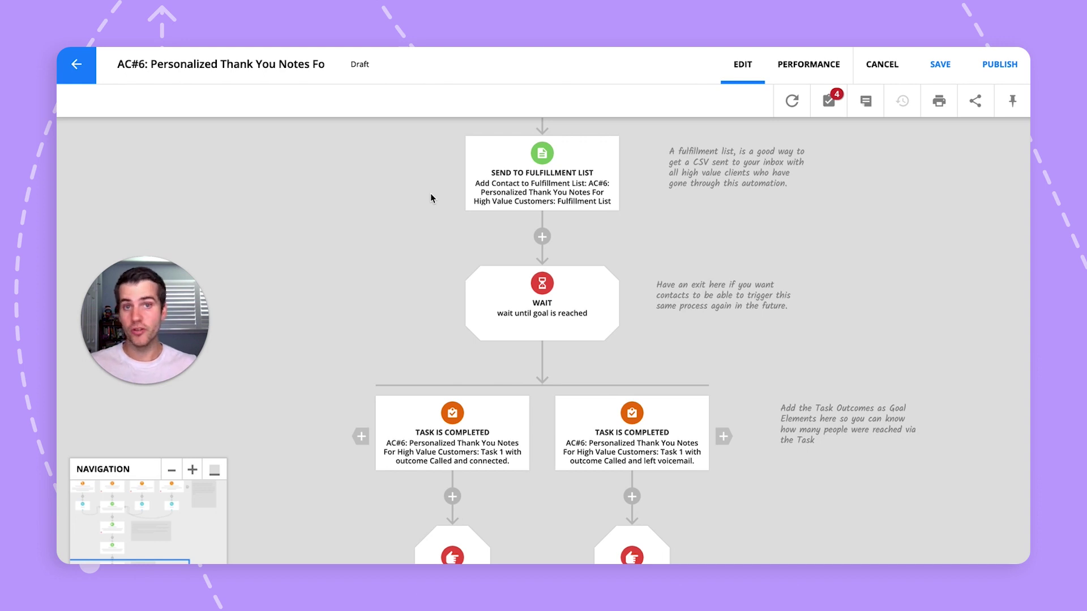
scroll(432, 213, down, 3)
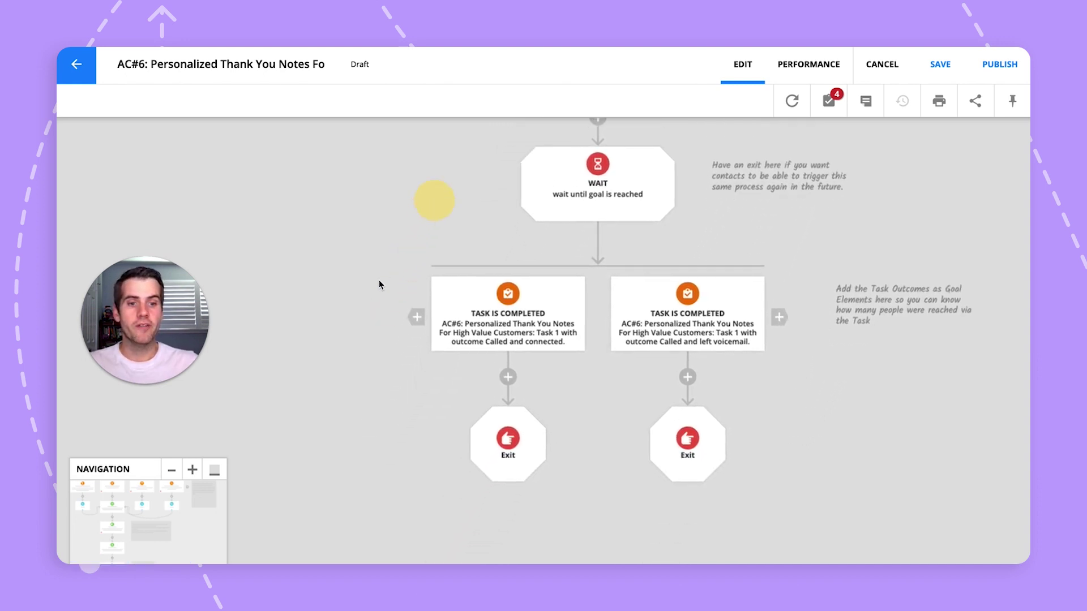